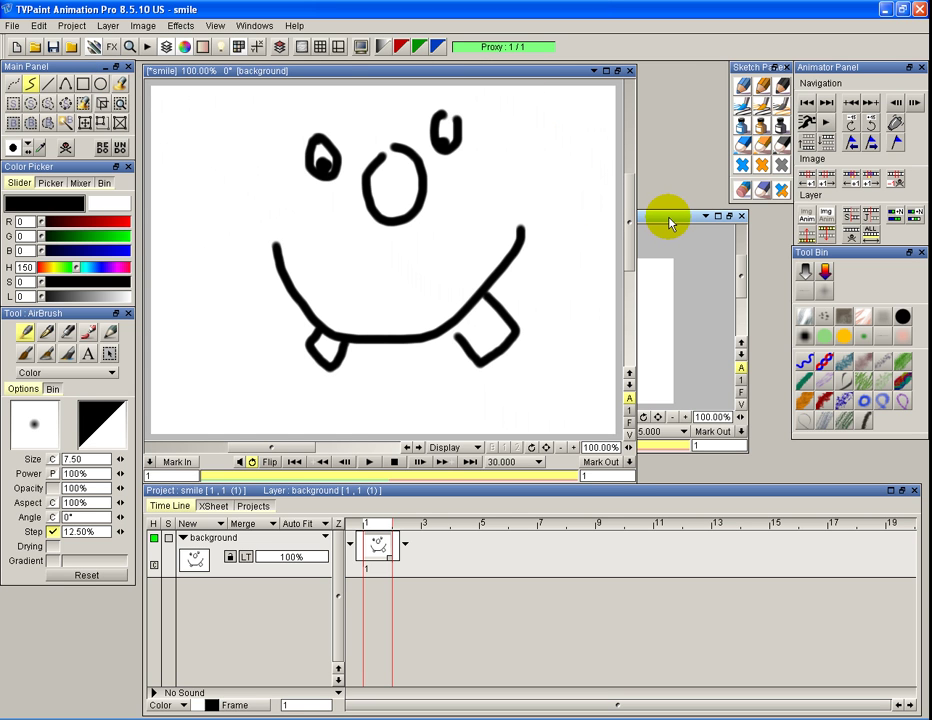
Move the Untitled-03 window into view and close it, keeping only the smile drawing
{"action": "left_click_drag", "start_coordinate": [669, 222], "coordinate": [655, 243]}
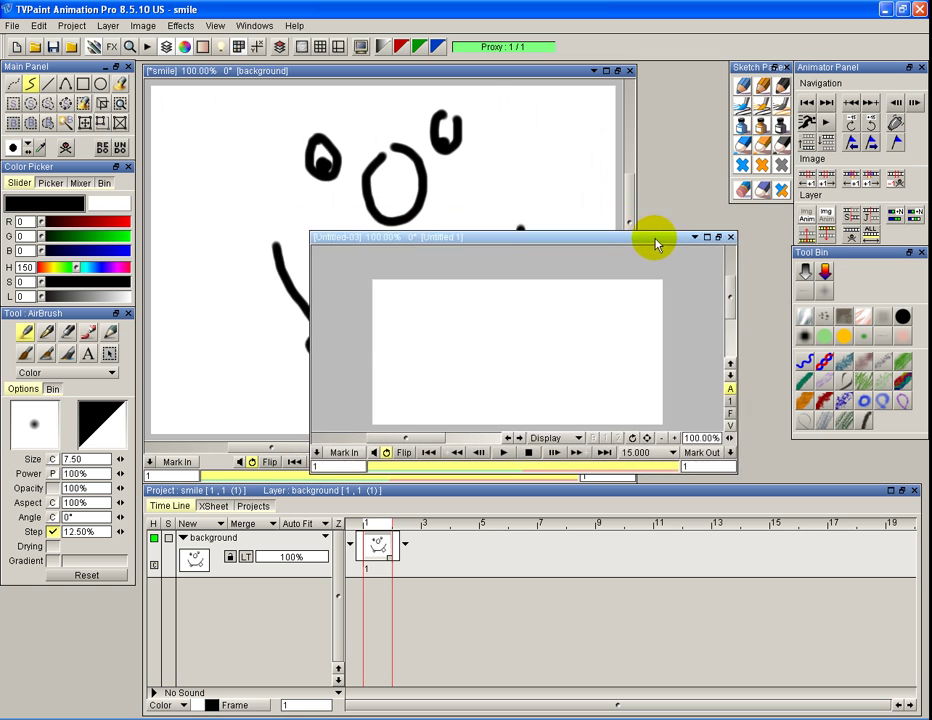
{"action": "mouse_move", "coordinate": [432, 72]}
{"action": "left_mouse_down"}
{"action": "mouse_move", "coordinate": [446, 96]}
{"action": "mouse_move", "coordinate": [431, 70]}
{"action": "left_mouse_up"}
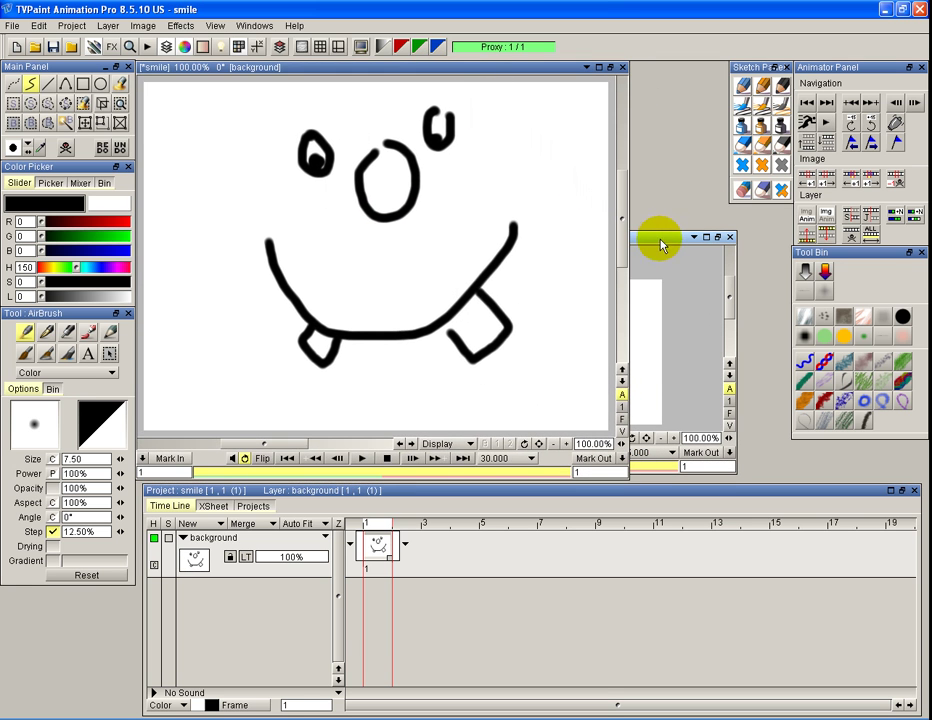
{"action": "left_click_drag", "start_coordinate": [660, 238], "coordinate": [642, 206]}
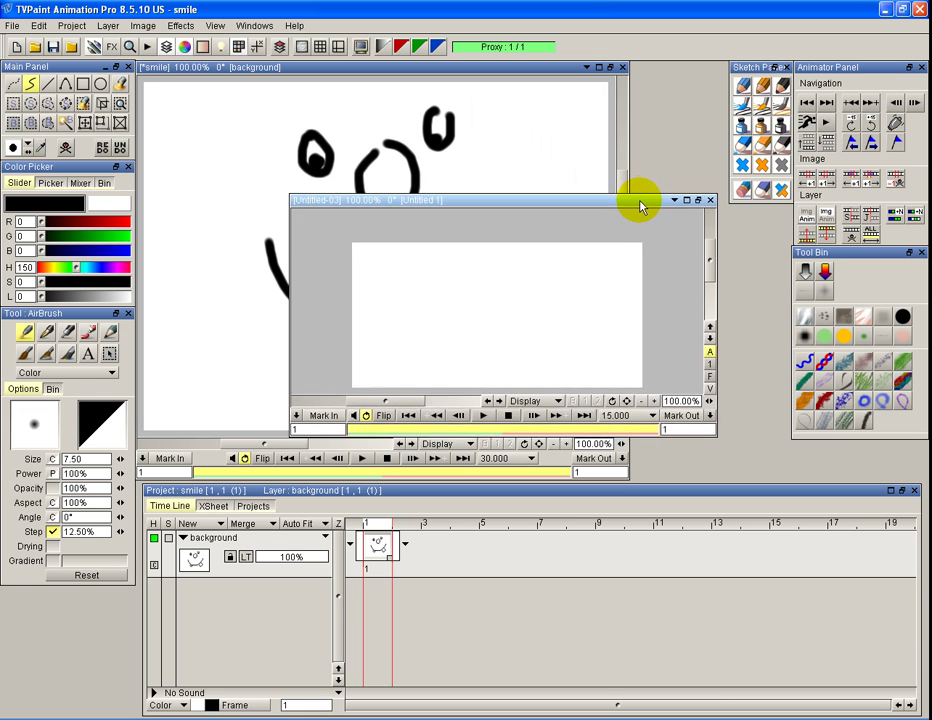
{"action": "left_click_drag", "start_coordinate": [642, 206], "coordinate": [607, 170]}
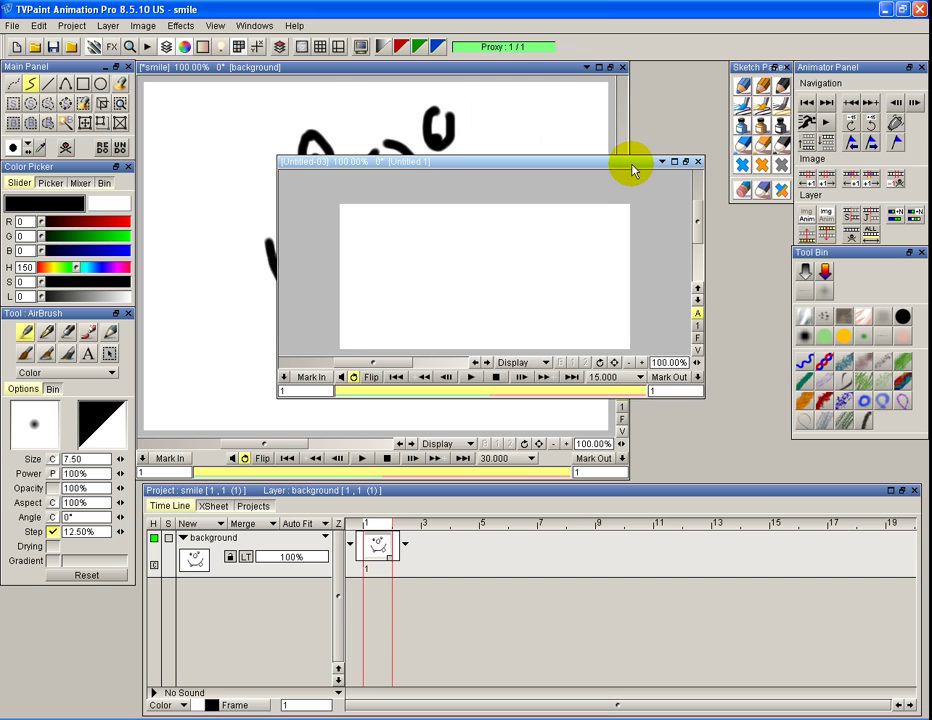
{"action": "left_click", "coordinate": [677, 164]}
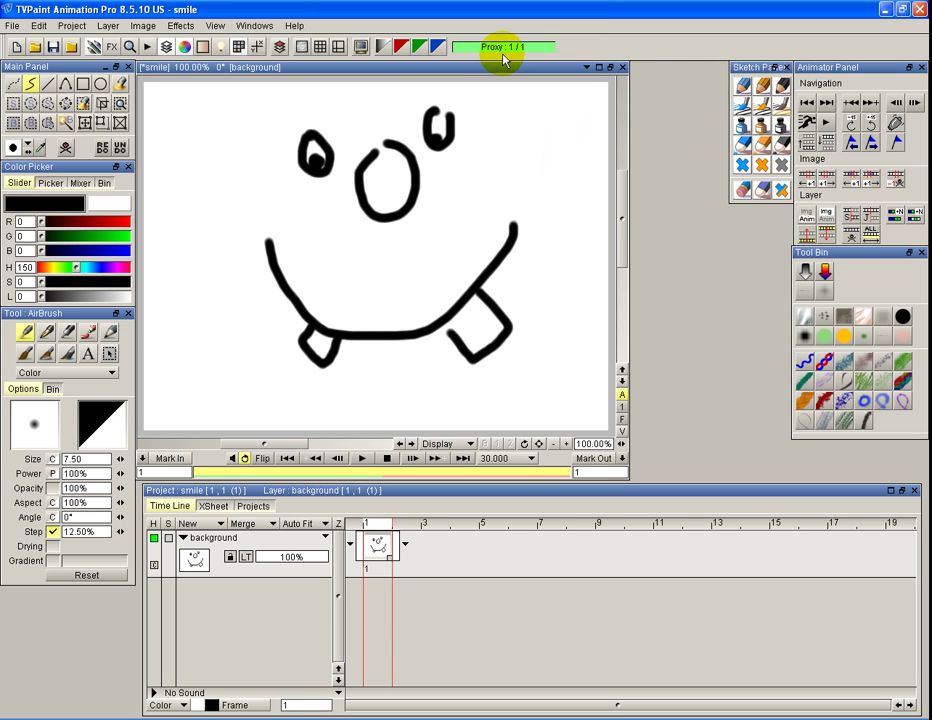
{"action": "left_click_drag", "start_coordinate": [510, 69], "coordinate": [515, 77]}
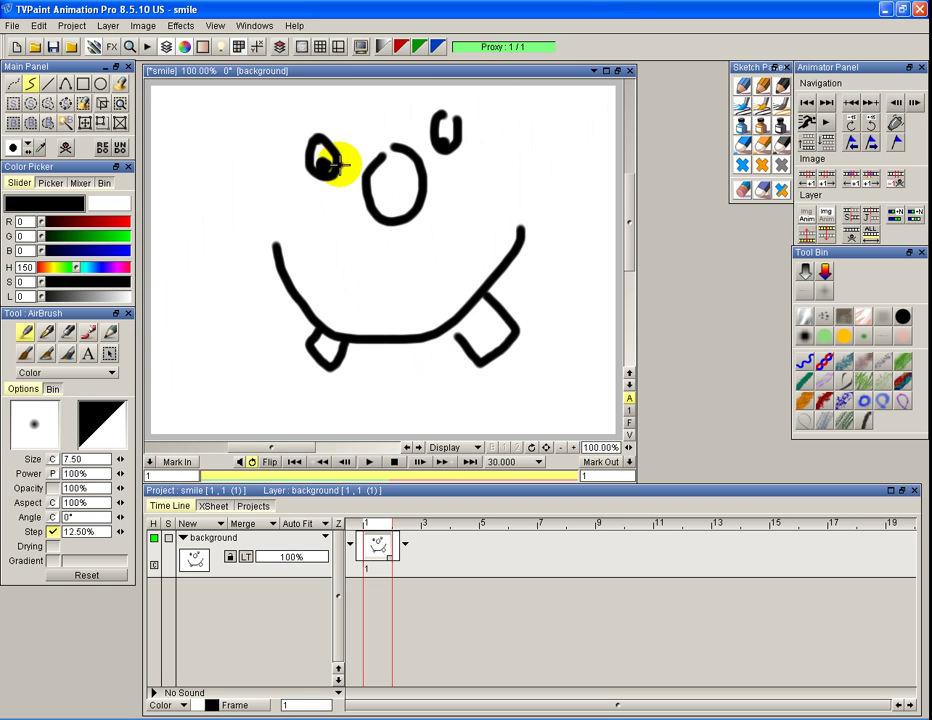
{"action": "left_click", "coordinate": [631, 72]}
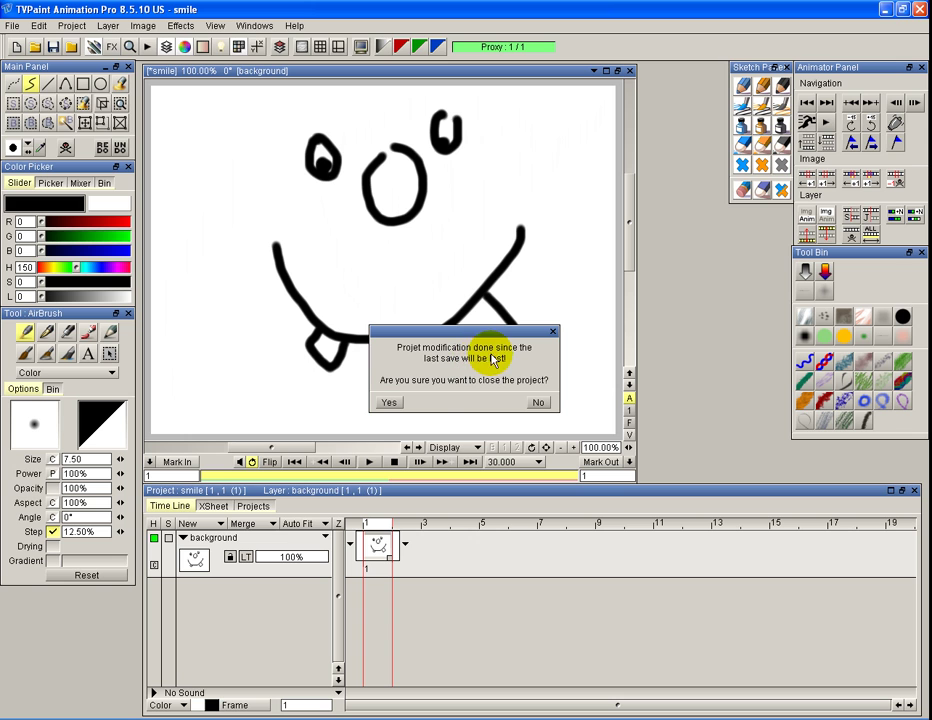
Keep the smile project open and start Save Project from the File menu
{"action": "left_click", "coordinate": [538, 404]}
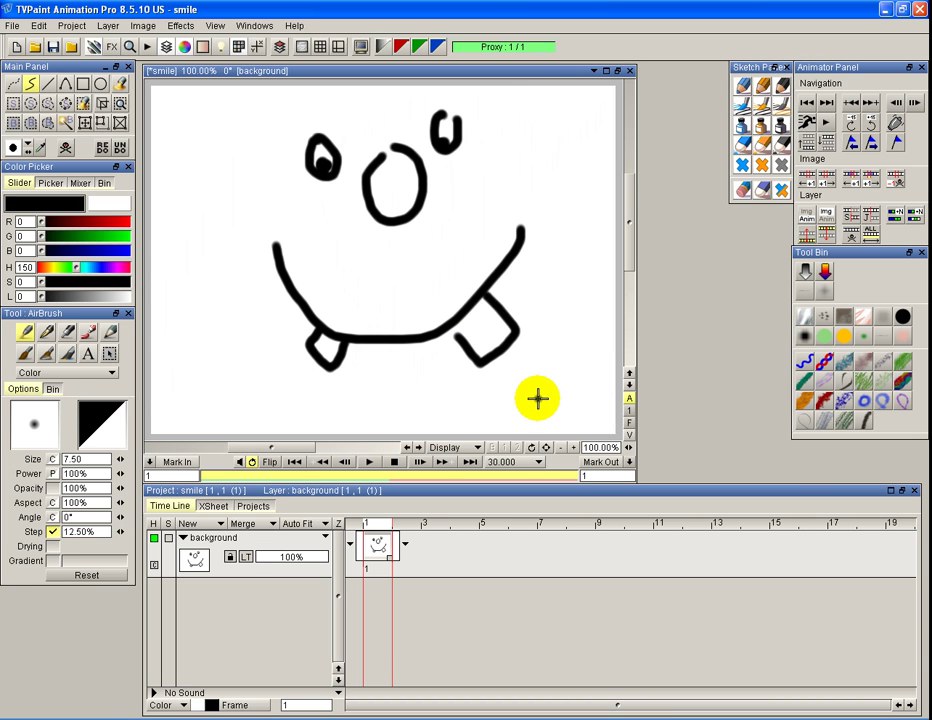
{"action": "left_click", "coordinate": [12, 26]}
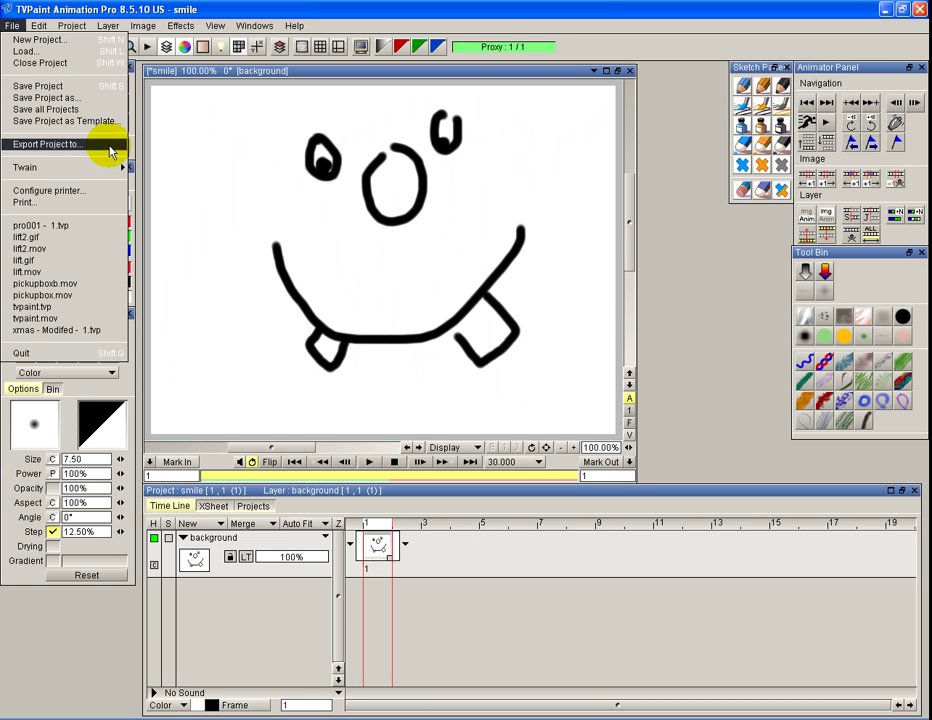
{"action": "left_click", "coordinate": [31, 88]}
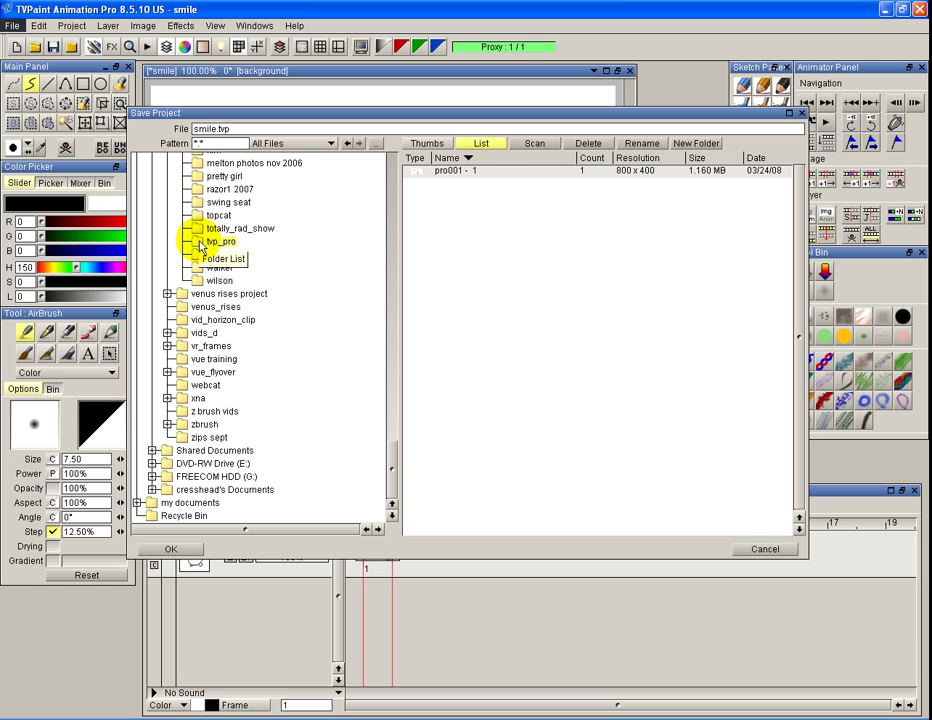
Confirm the tvp_pro folder in the tree and save the project as smile.tvp
{"action": "left_click", "coordinate": [393, 465]}
{"action": "mouse_move", "coordinate": [393, 465]}
{"action": "left_mouse_down"}
{"action": "mouse_move", "coordinate": [410, 268]}
{"action": "mouse_move", "coordinate": [425, 492]}
{"action": "left_mouse_up"}
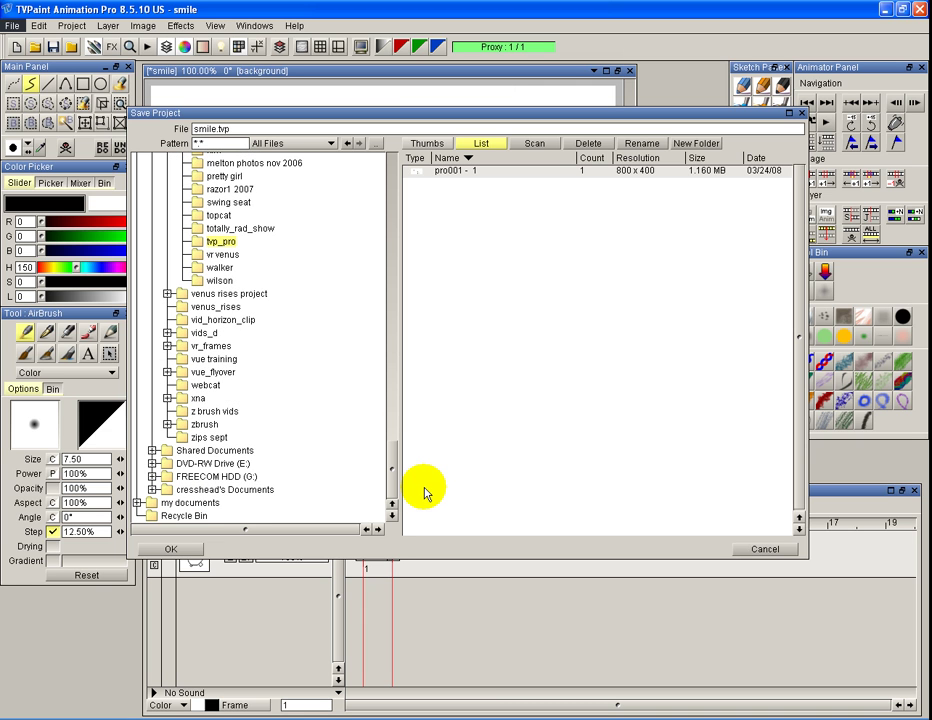
{"action": "left_click_drag", "start_coordinate": [425, 492], "coordinate": [412, 415]}
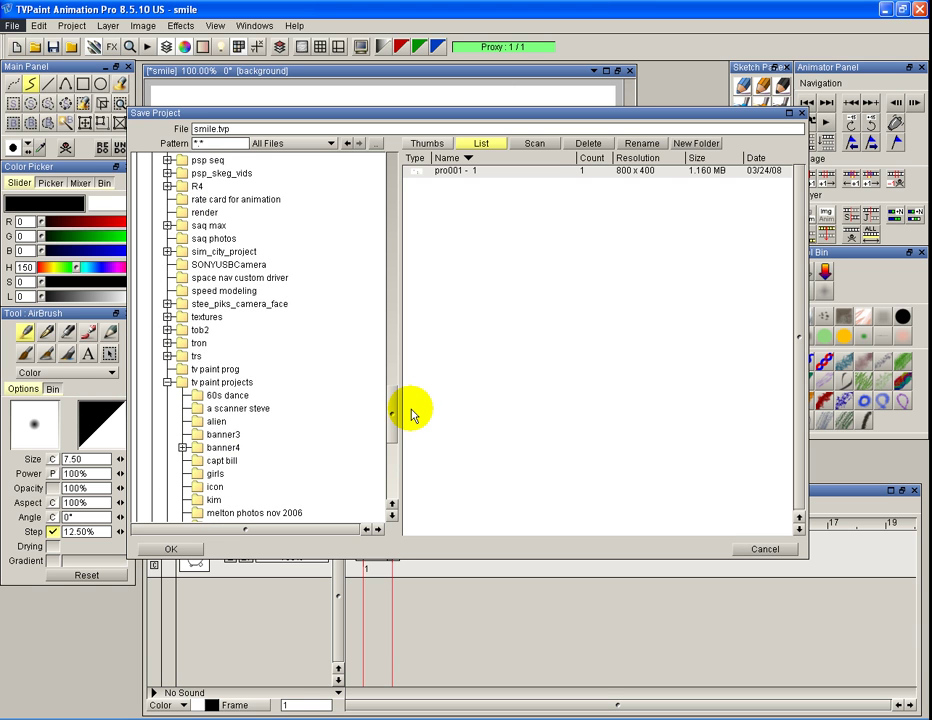
{"action": "left_click_drag", "start_coordinate": [412, 415], "coordinate": [415, 492]}
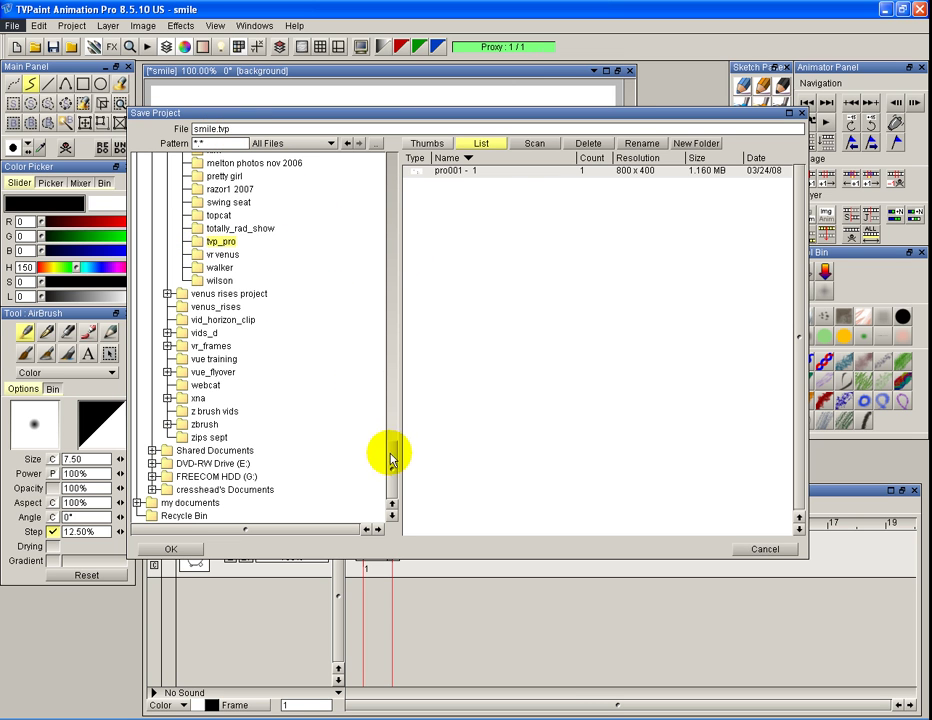
{"action": "left_click_drag", "start_coordinate": [391, 453], "coordinate": [396, 418]}
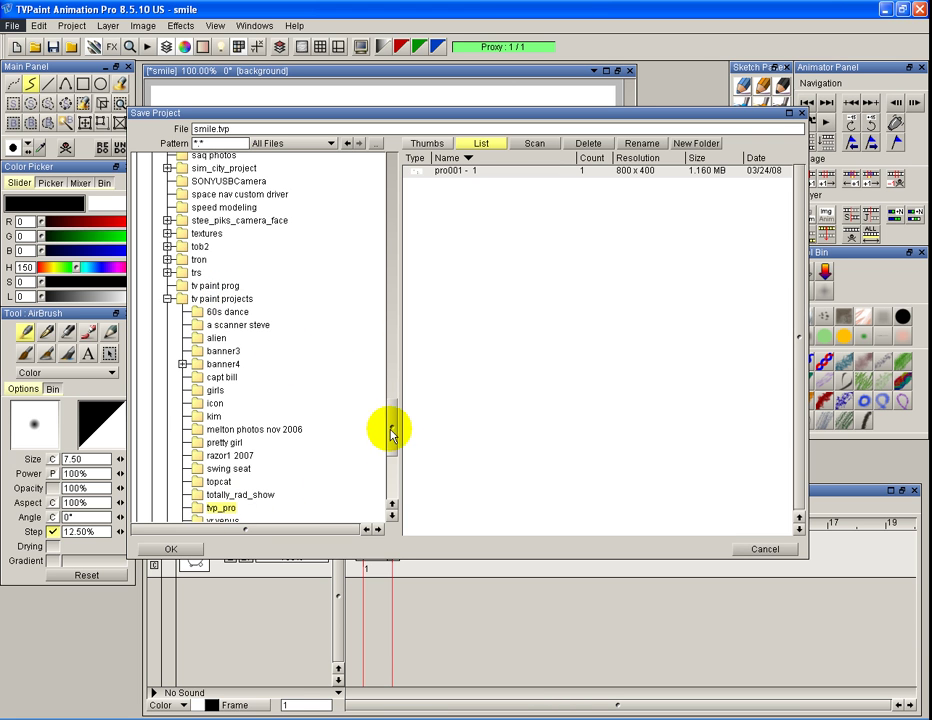
{"action": "left_click_drag", "start_coordinate": [391, 427], "coordinate": [381, 177]}
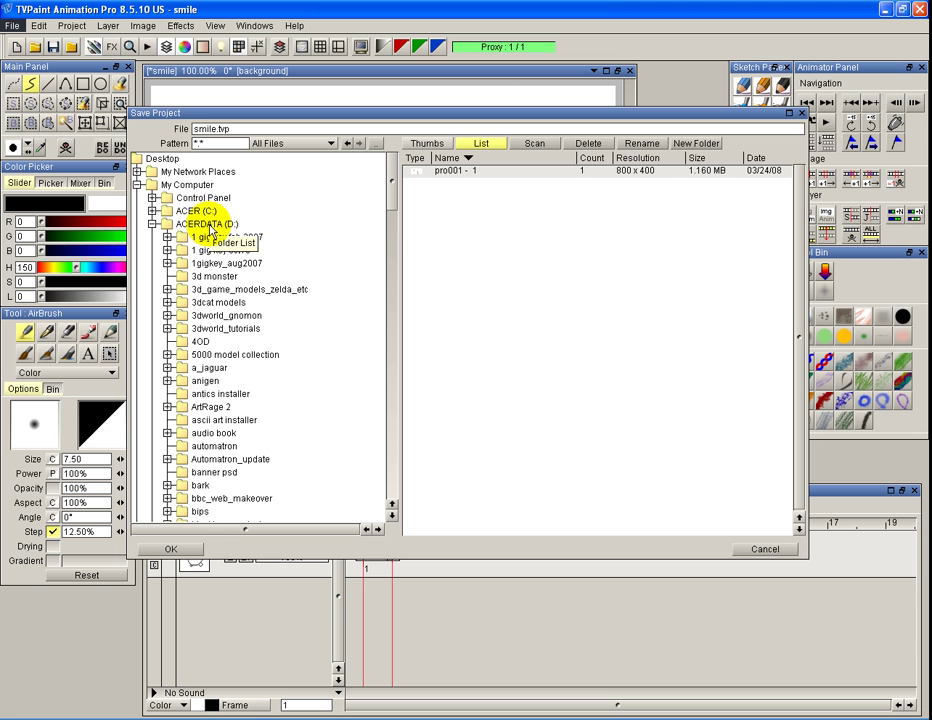
{"action": "left_click_drag", "start_coordinate": [389, 183], "coordinate": [418, 520]}
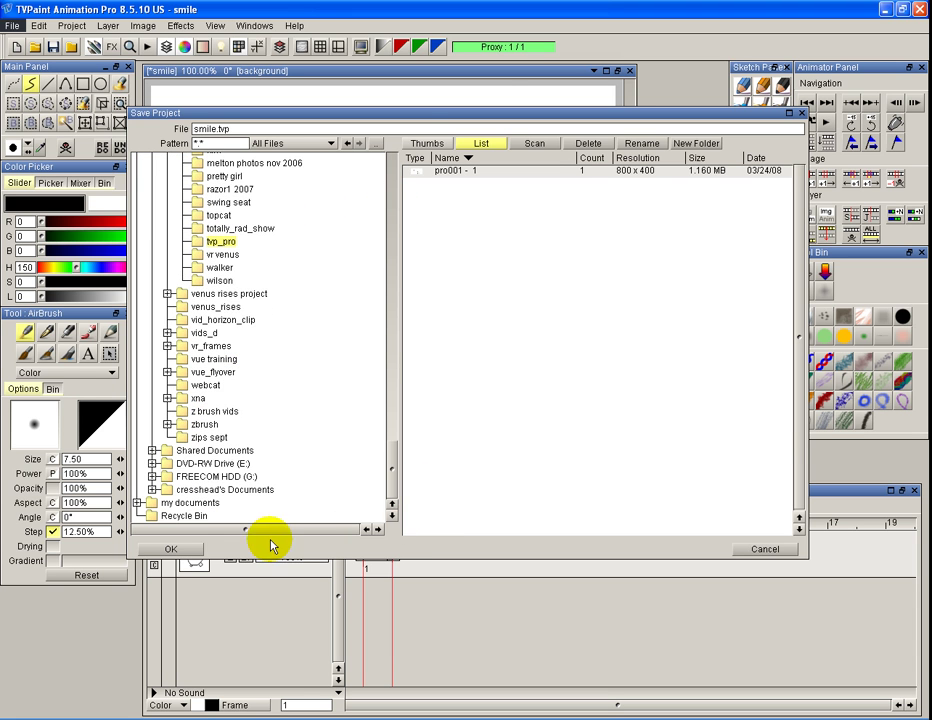
{"action": "left_click", "coordinate": [172, 549]}
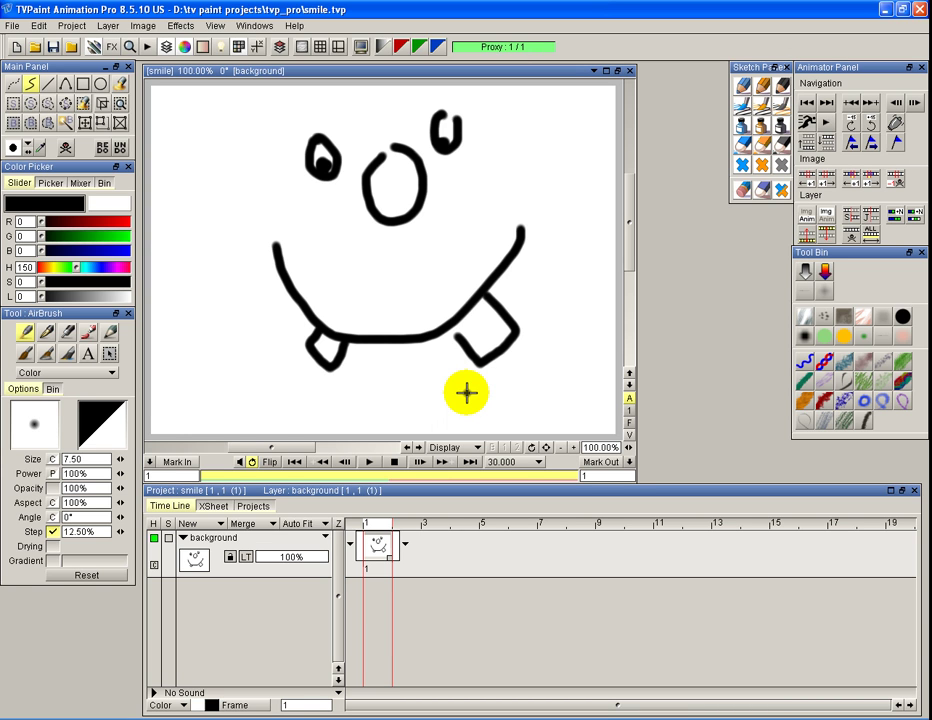
Close the main window to bring up the Quit confirmation
{"action": "left_click", "coordinate": [922, 10]}
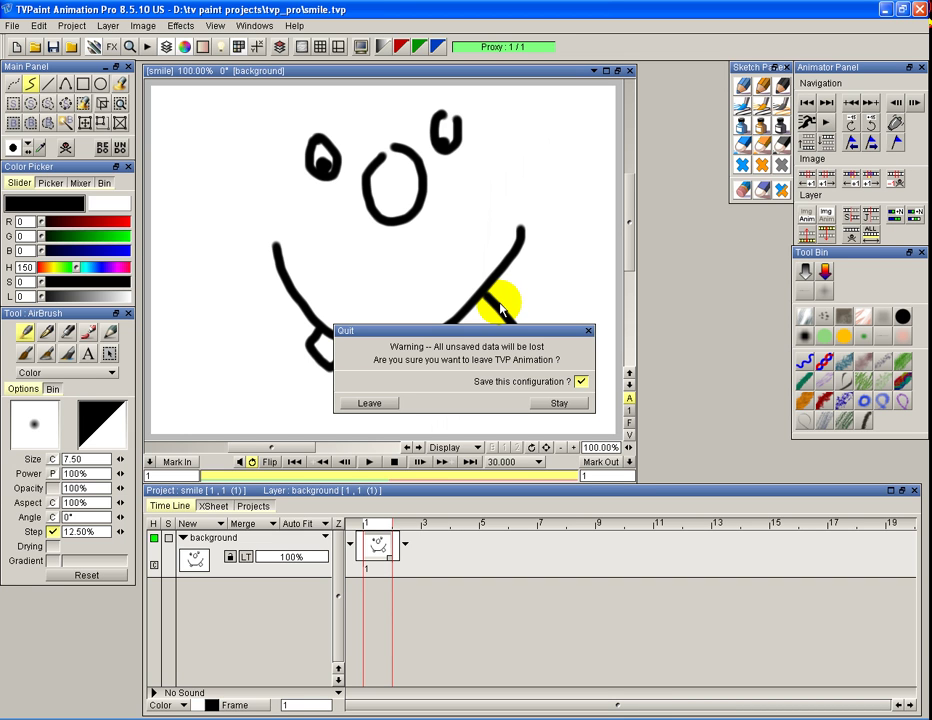
Leave the program with Save this configuration still ticked
{"action": "left_click", "coordinate": [581, 381]}
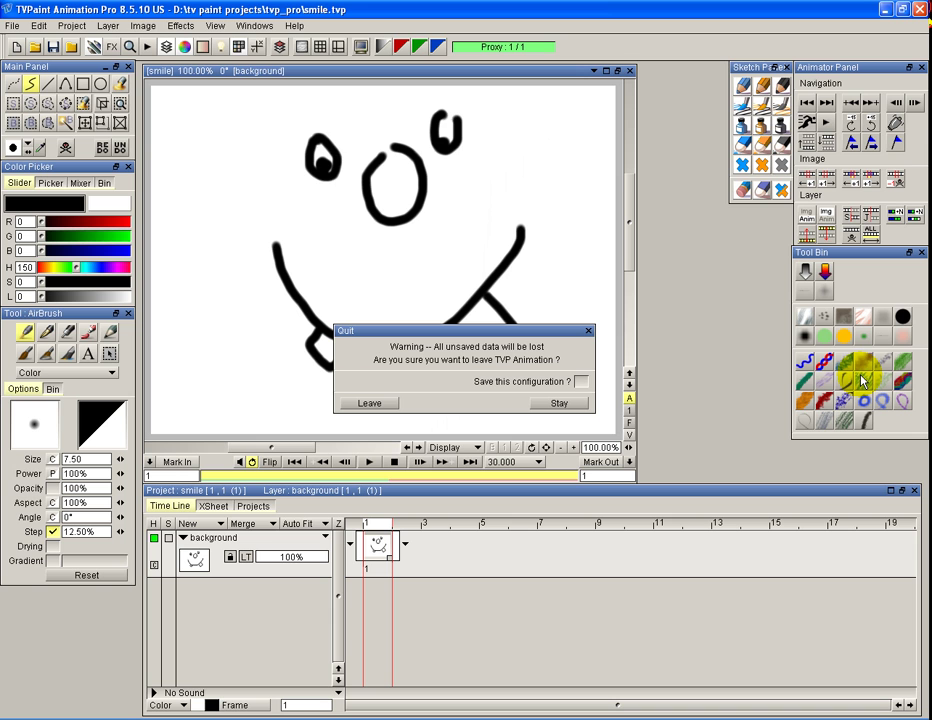
{"action": "left_click", "coordinate": [581, 381]}
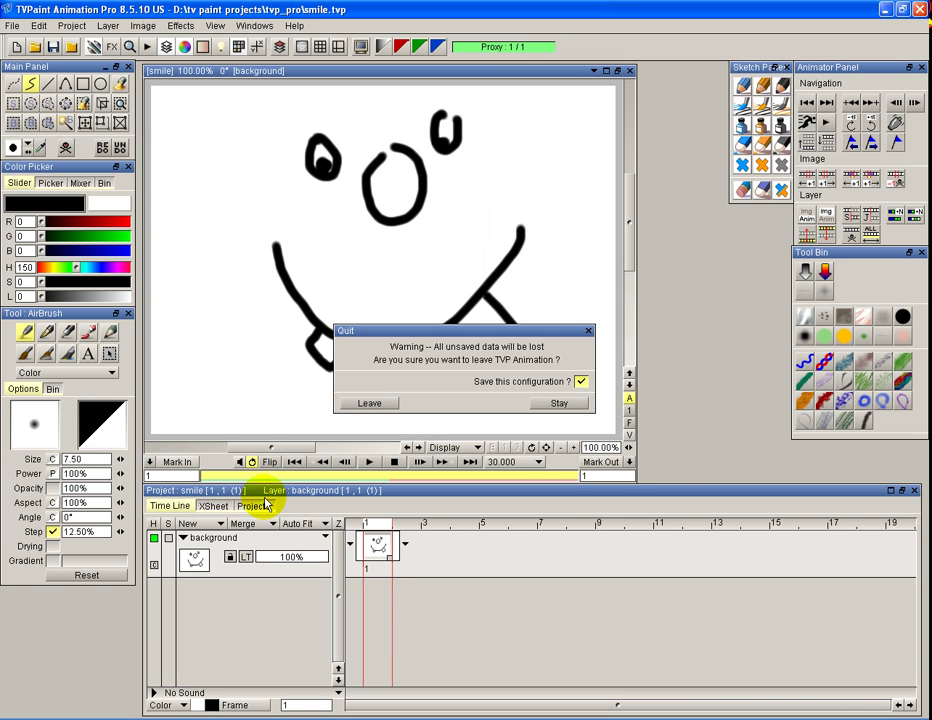
{"action": "left_click", "coordinate": [367, 404]}
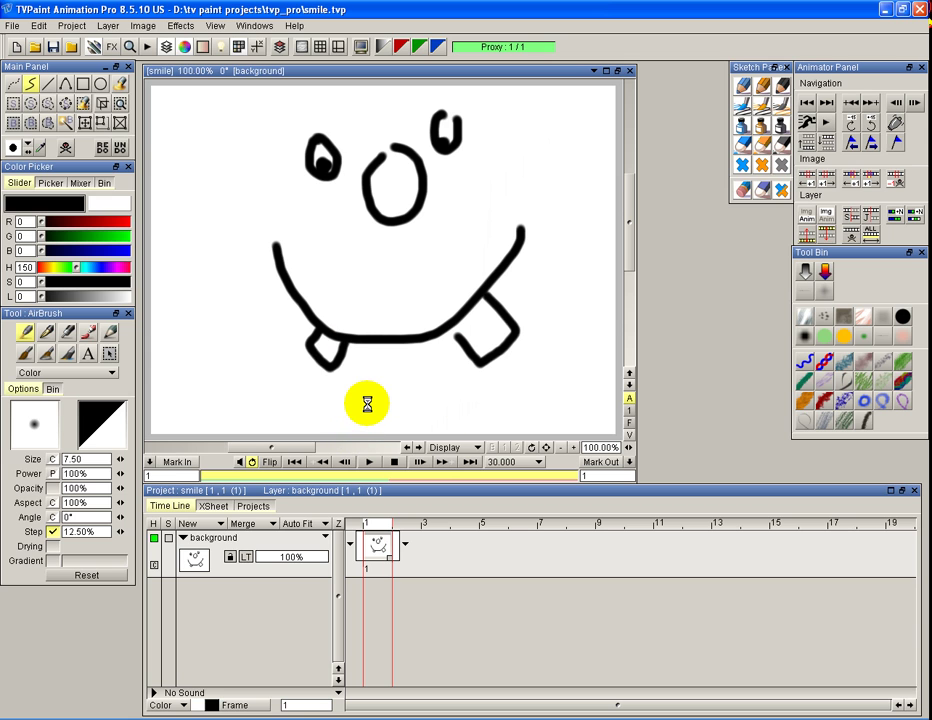